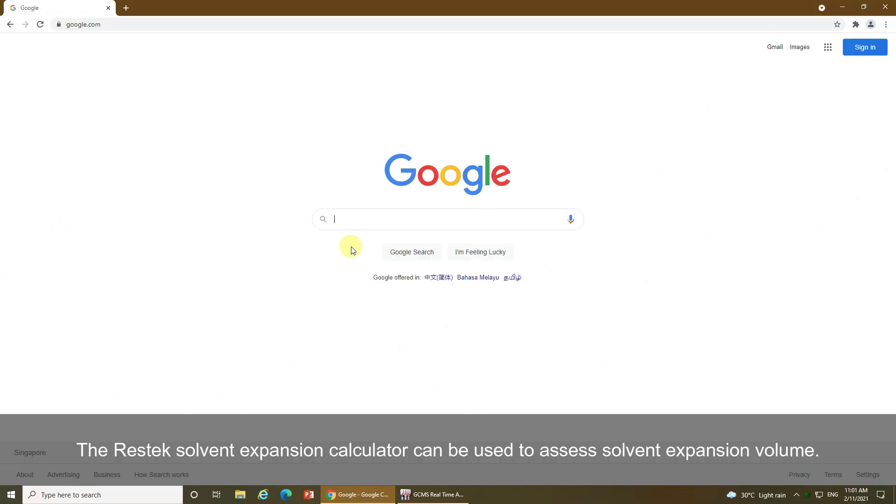
Step: Search Google for 'restek solvent expansion calculator' and open Restek's calculator page
type("restek")
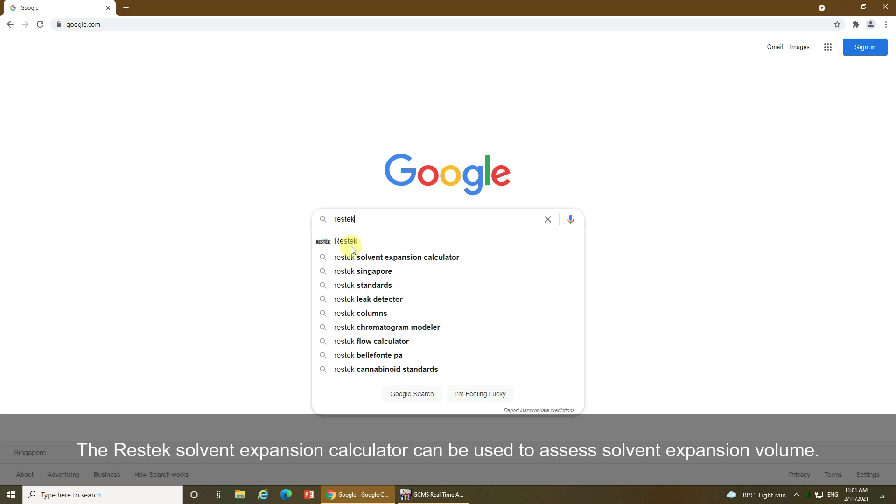
left_click(367, 257)
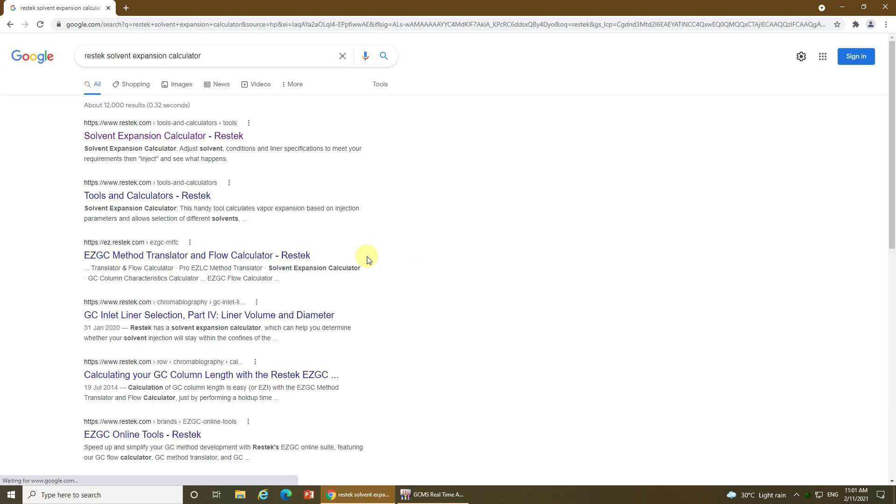
left_click(224, 138)
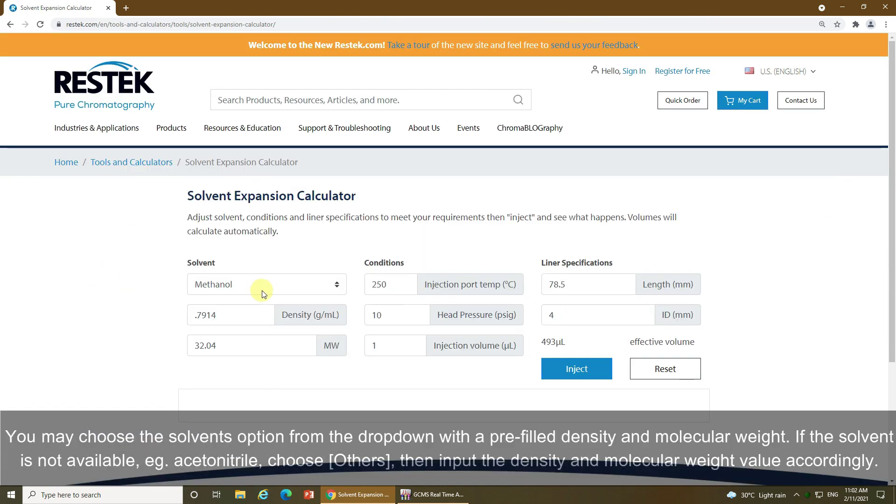
Step: Choose Other as the solvent, with density 0.786 g/mL and molecular weight 41.05
left_click(262, 293)
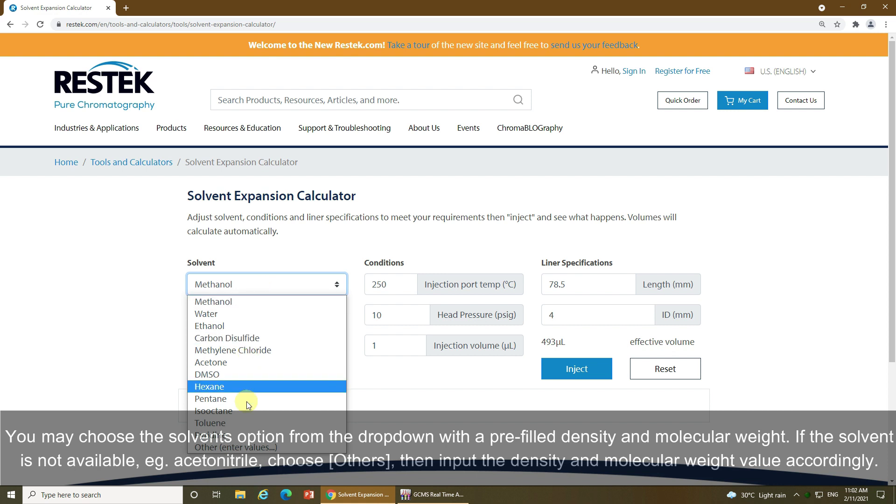
left_click(248, 447)
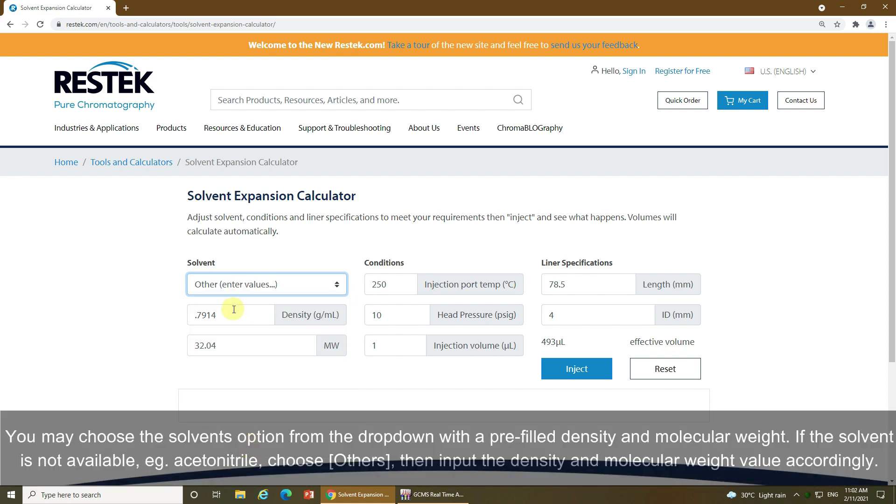
left_click_drag(234, 315, 187, 315)
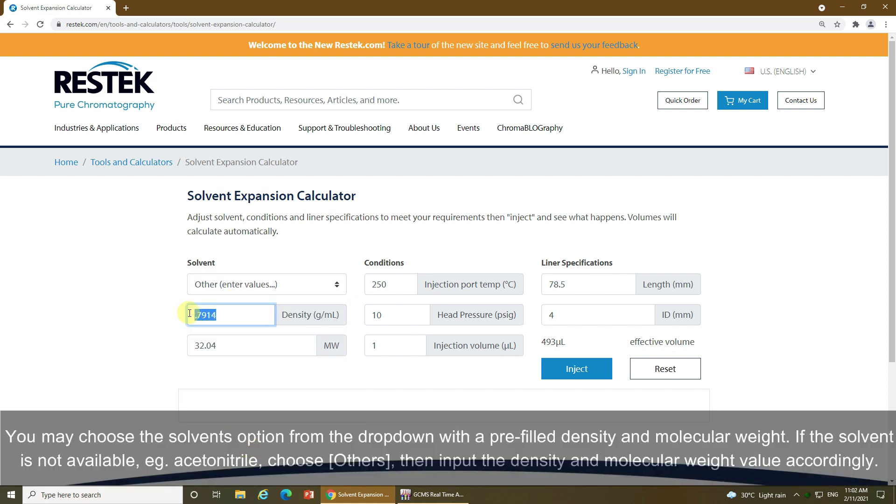
type("0.786")
left_click_drag(208, 345, 183, 345)
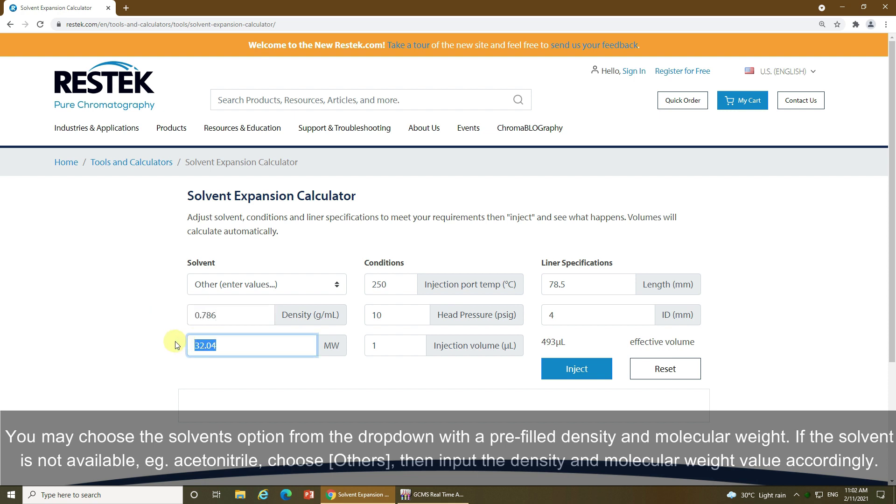
type("41.05")
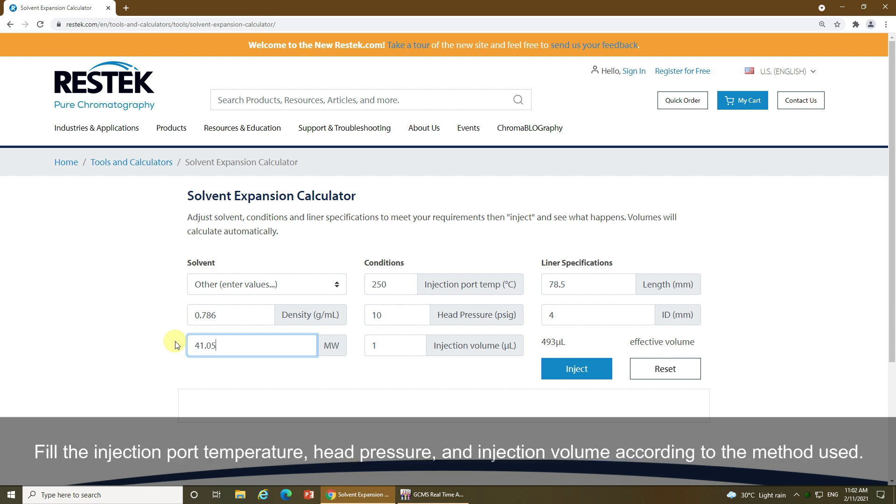
Step: Enter 15.5 psig head pressure and a 95 mm long, 3.4 mm ID liner
left_click_drag(395, 314, 358, 316)
type("15.5")
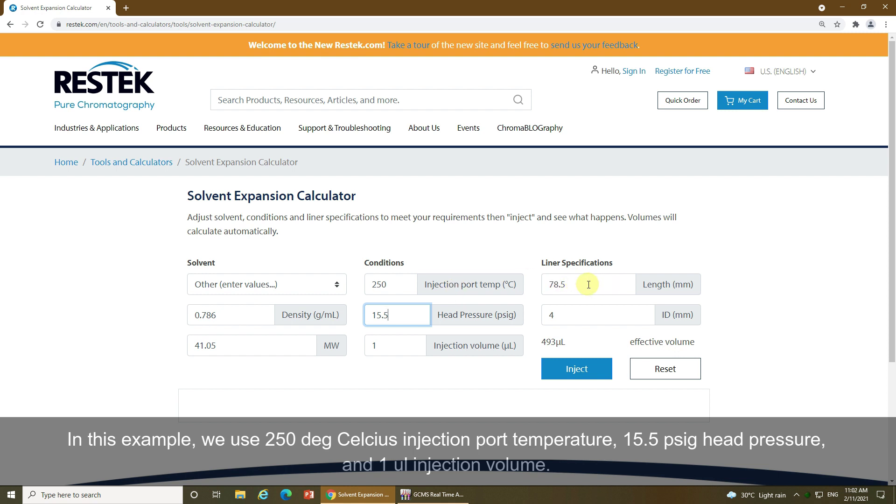
left_click_drag(588, 285, 548, 280)
type("95")
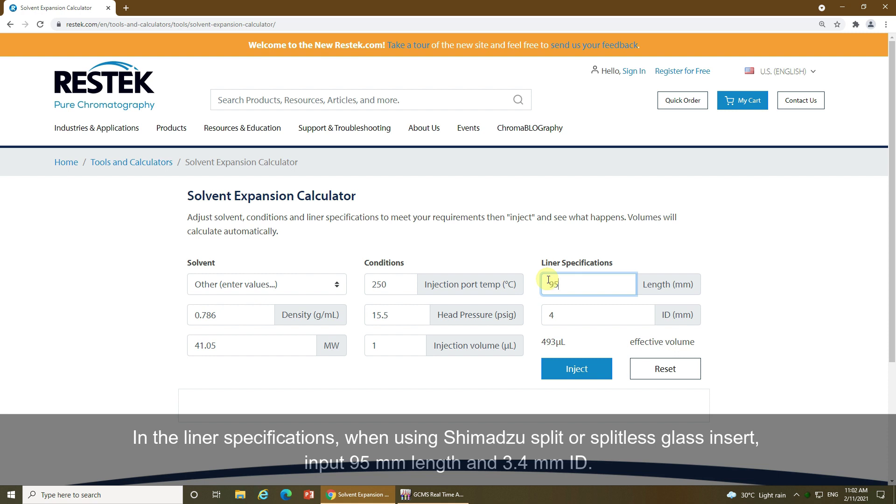
left_click_drag(555, 321, 540, 321)
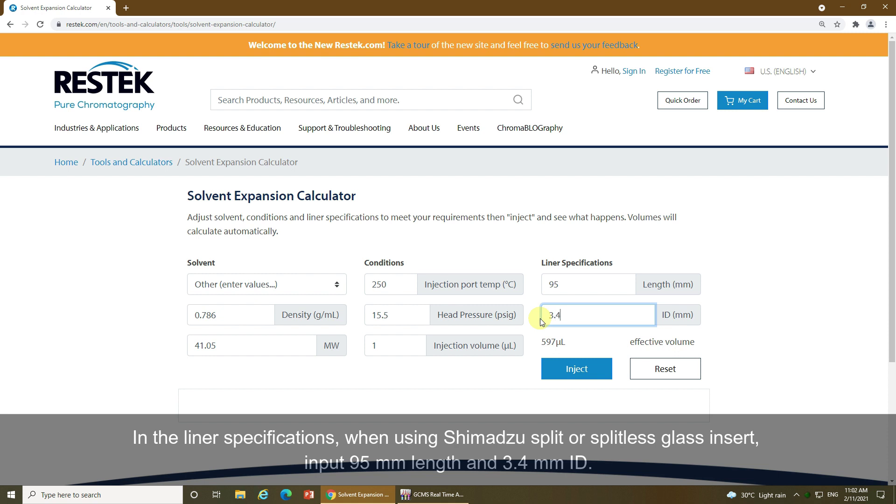
left_click(579, 283)
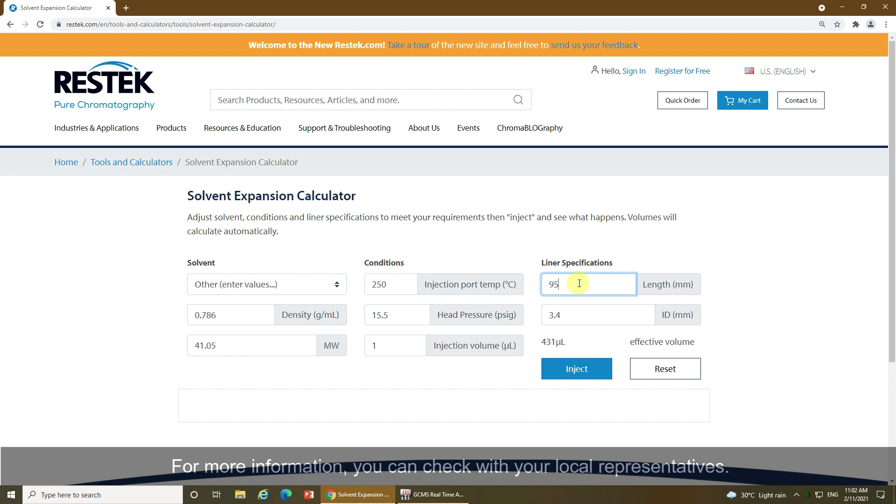
Step: Check backflash at 1 µL, then at 2 µL: 800 µL vapor exceeds the 431 µL liner
left_click(577, 369)
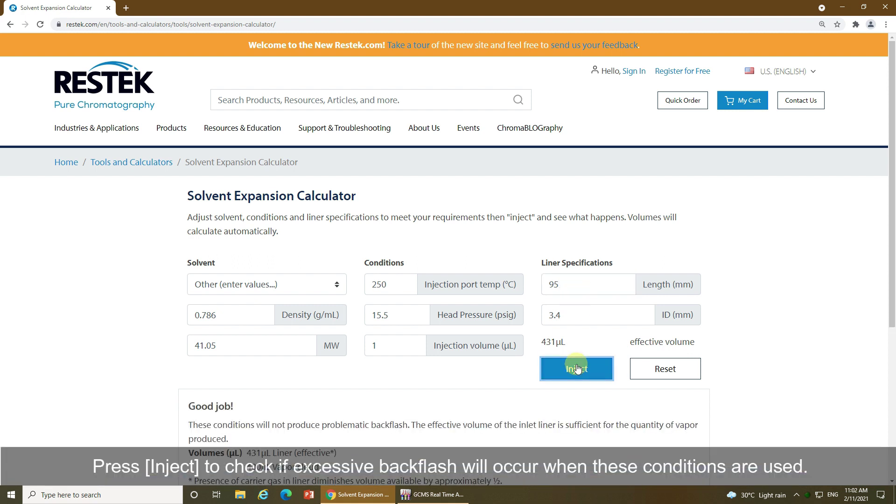
scroll(577, 368, "down", 1)
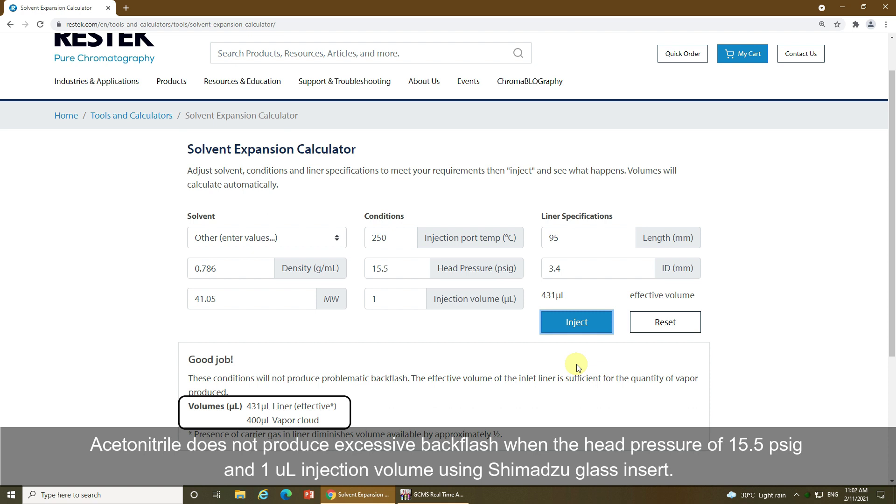
double_click(373, 302)
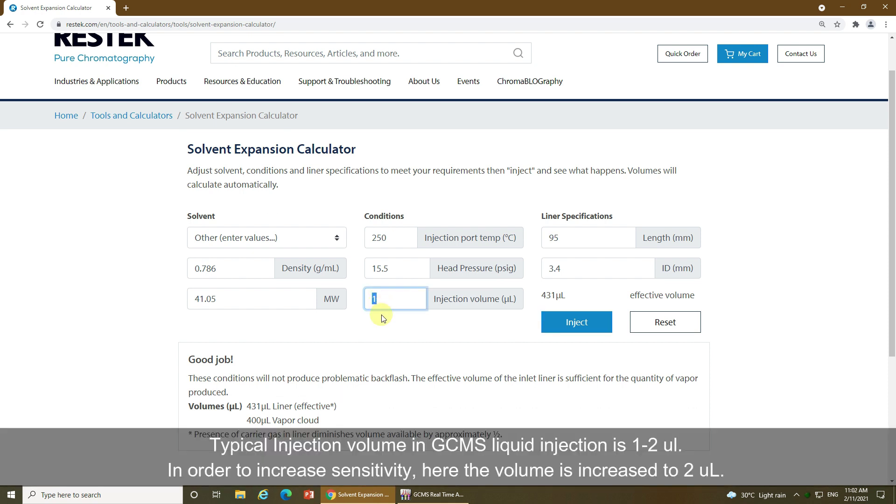
type("2")
left_click(396, 274)
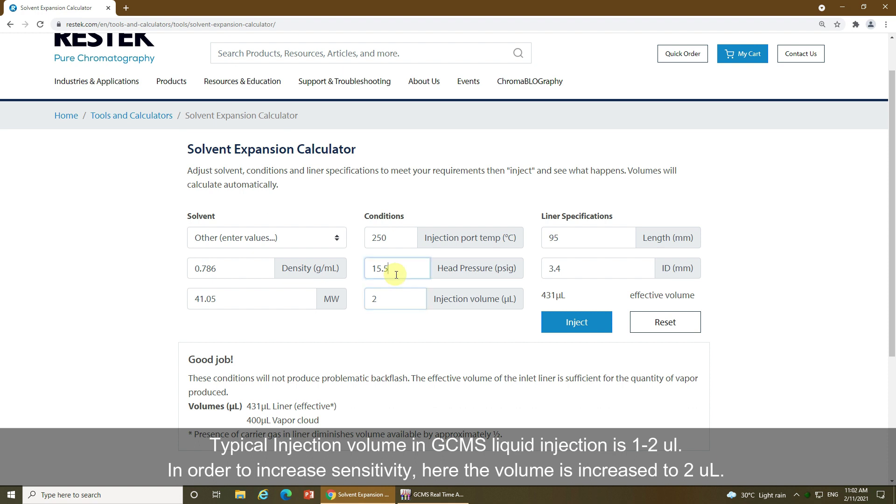
left_click(544, 323)
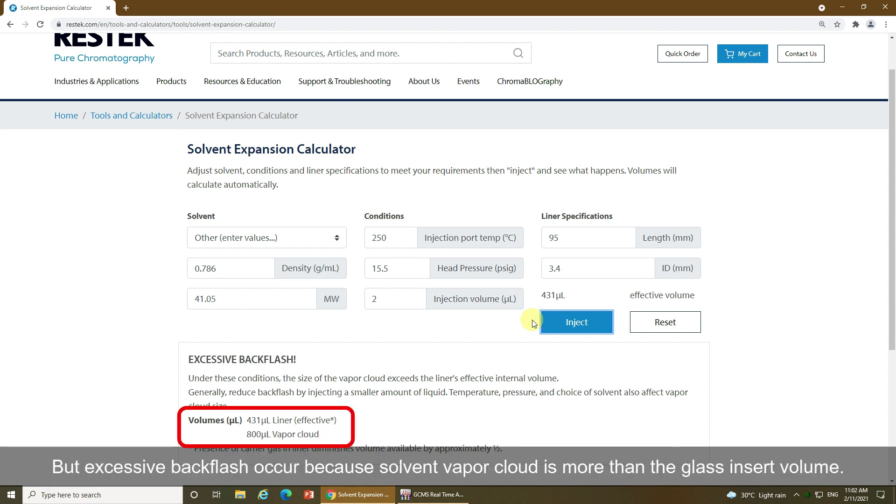
Step: Recheck backflash at 48 psig head pressure, then load the Normal Pressure Injection method in GCMS
double_click(403, 269)
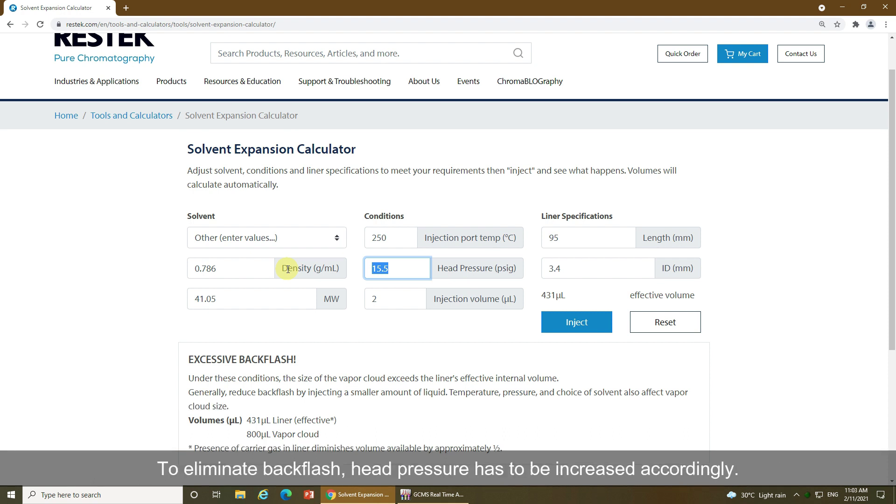
type("48")
left_click(559, 326)
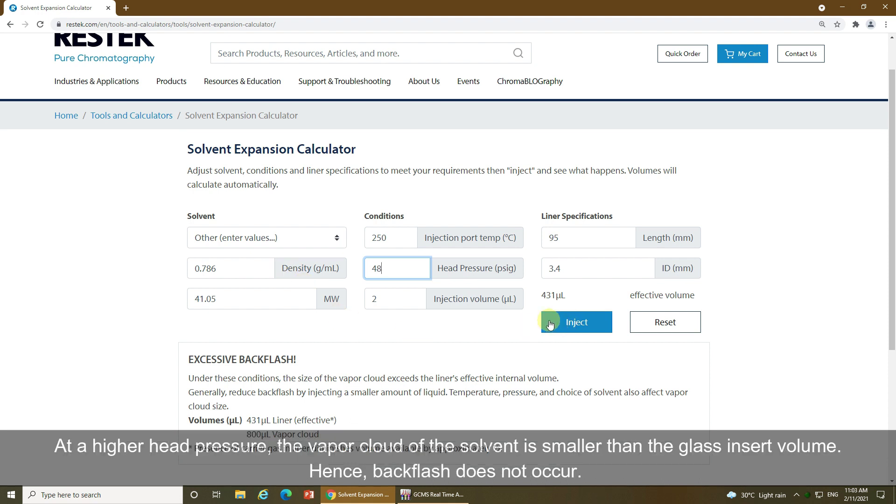
left_click(550, 324)
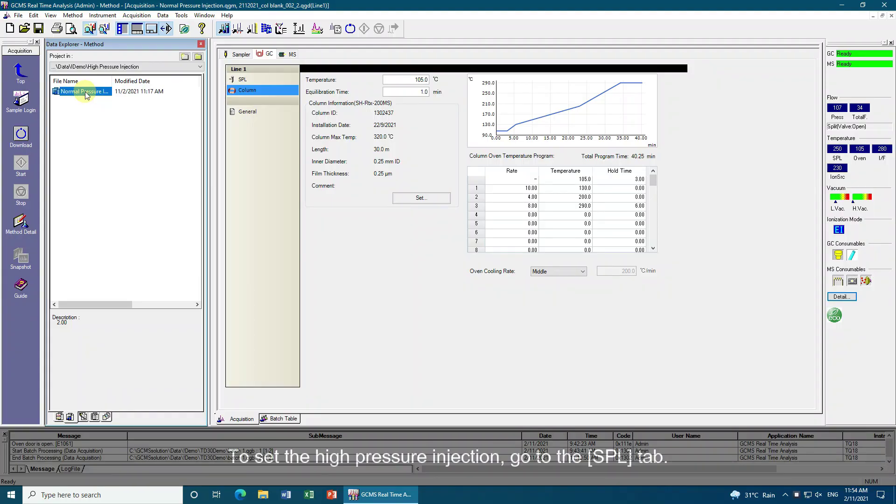
double_click(99, 95)
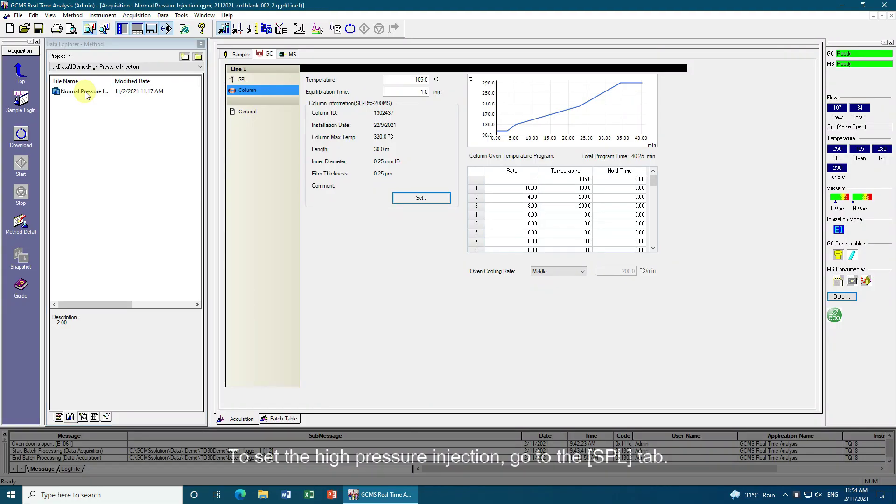
Step: On the SPL settings, try 330 kPa carrier gas pressure, then restore it to 107.2 kPa
left_click(246, 80)
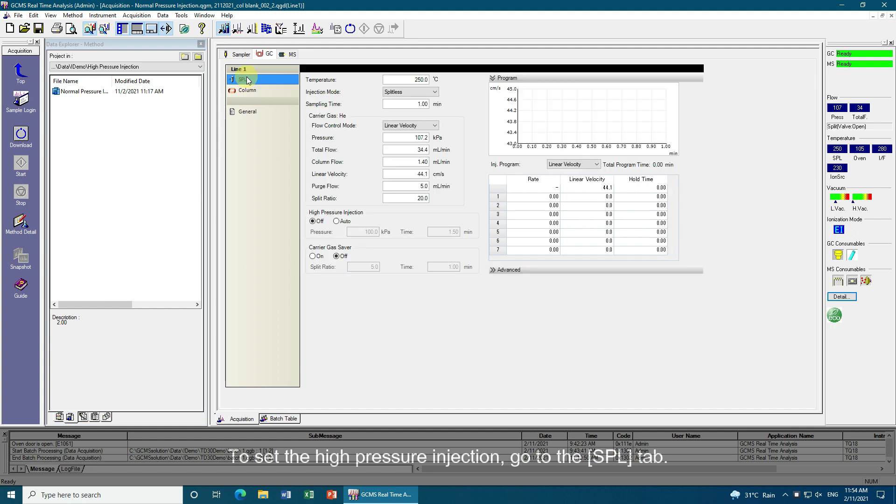
left_click_drag(431, 137, 414, 137)
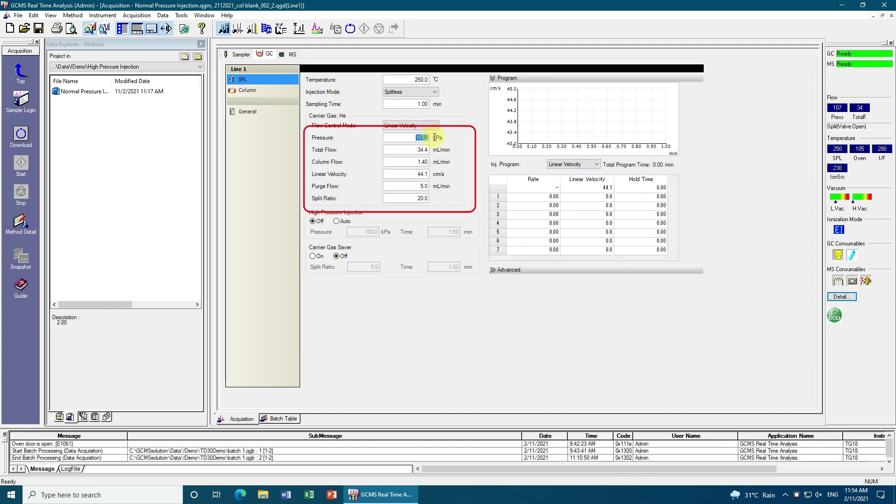
type("330")
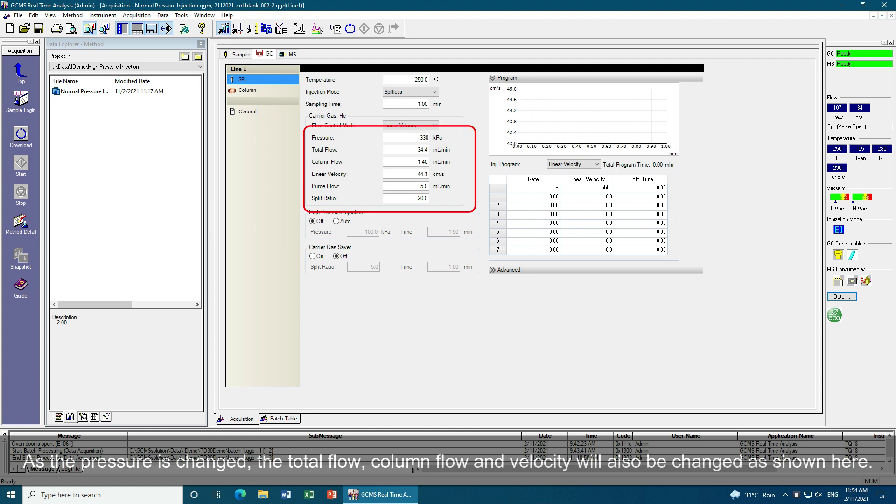
left_click(427, 198)
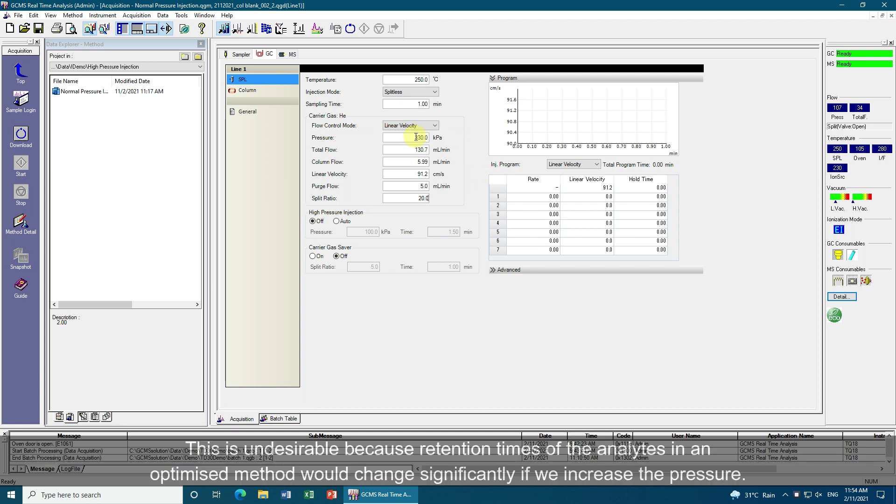
left_click_drag(416, 136, 435, 139)
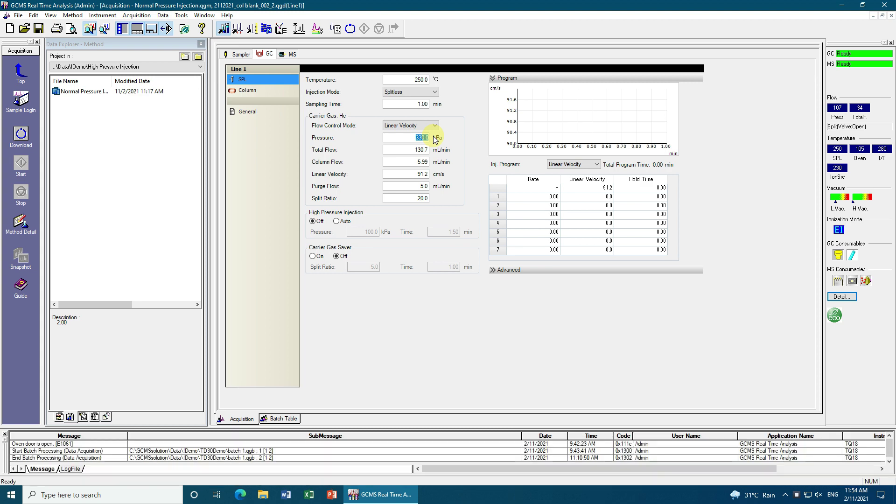
type("10")
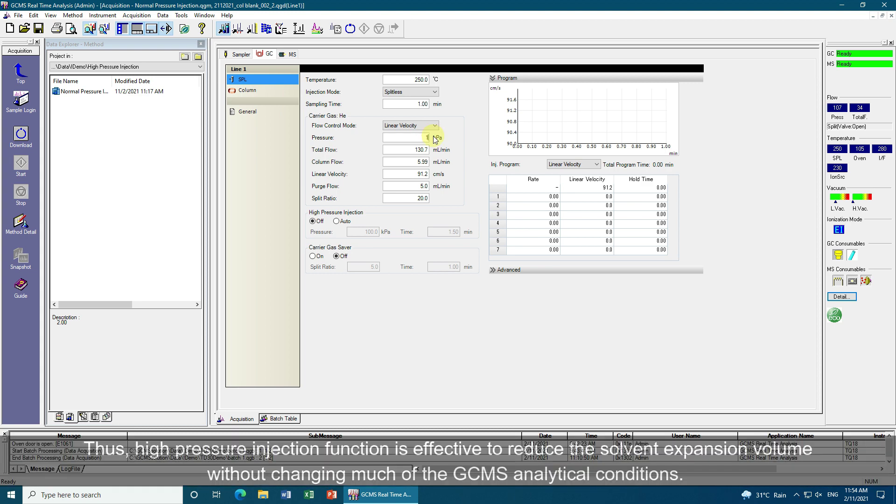
type("7.2")
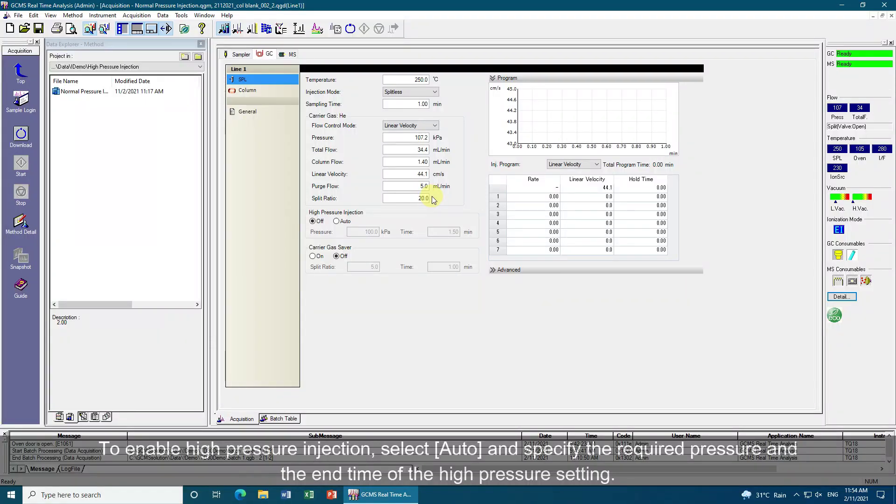
Step: Set High Pressure Injection to Auto with a pressure of 330 kPa
left_click(338, 222)
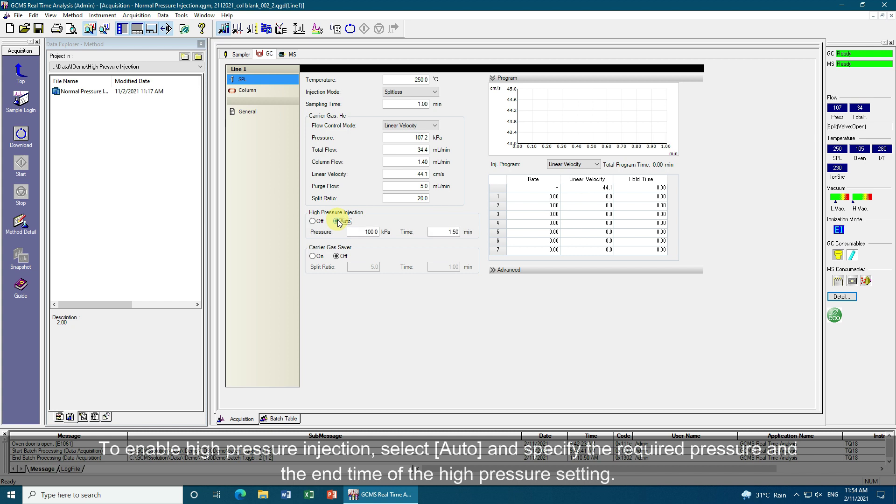
double_click(369, 231)
type("330")
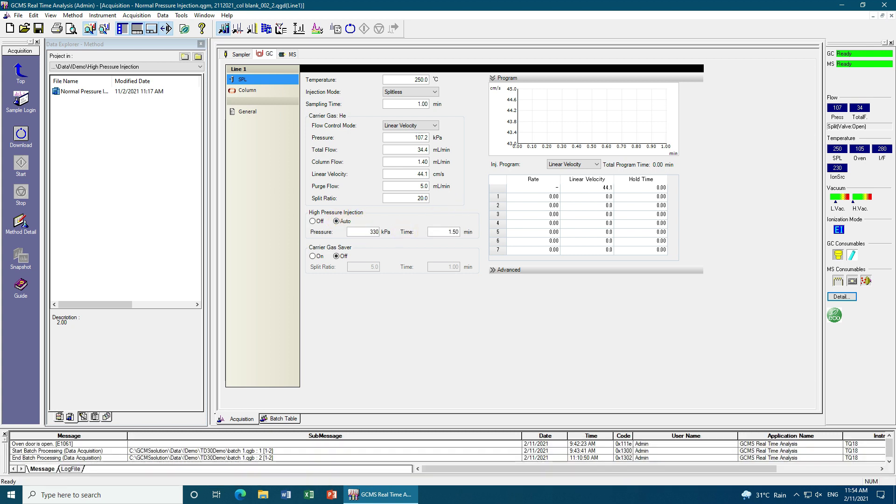